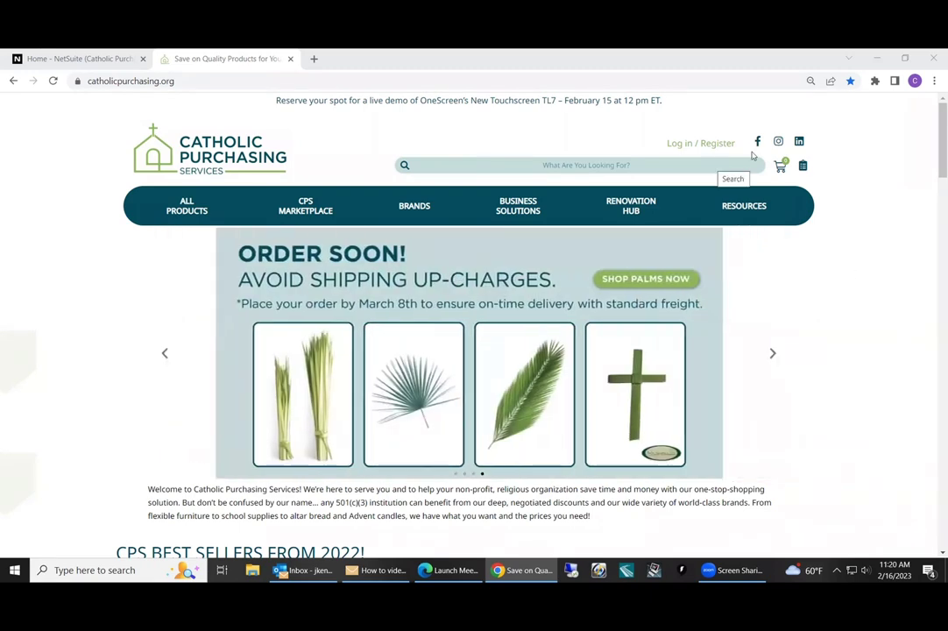
Step: Log in to the Catholic Purchasing Services site with the saved account credentials and return to the home page
click(693, 146)
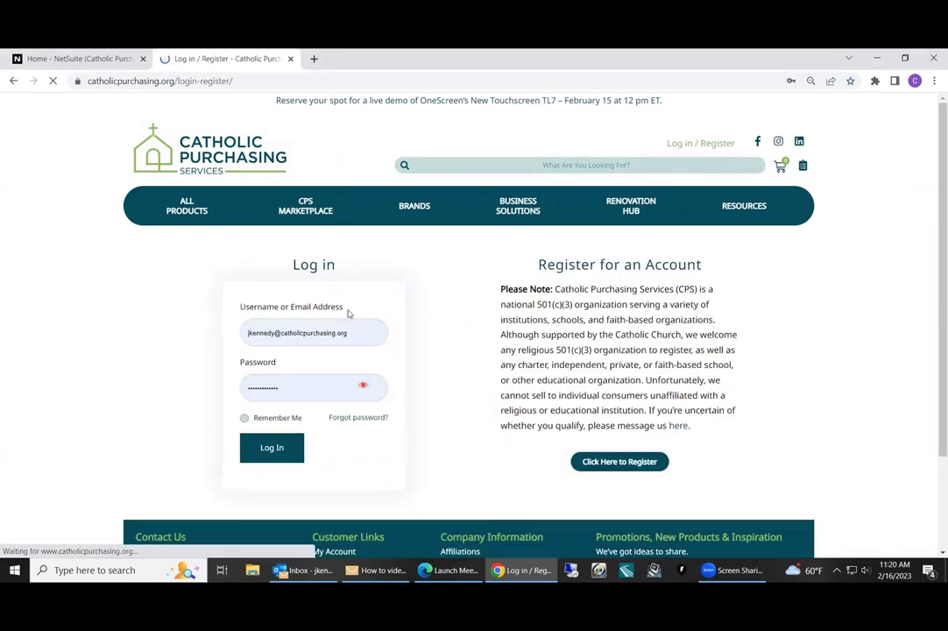
click(27, 442)
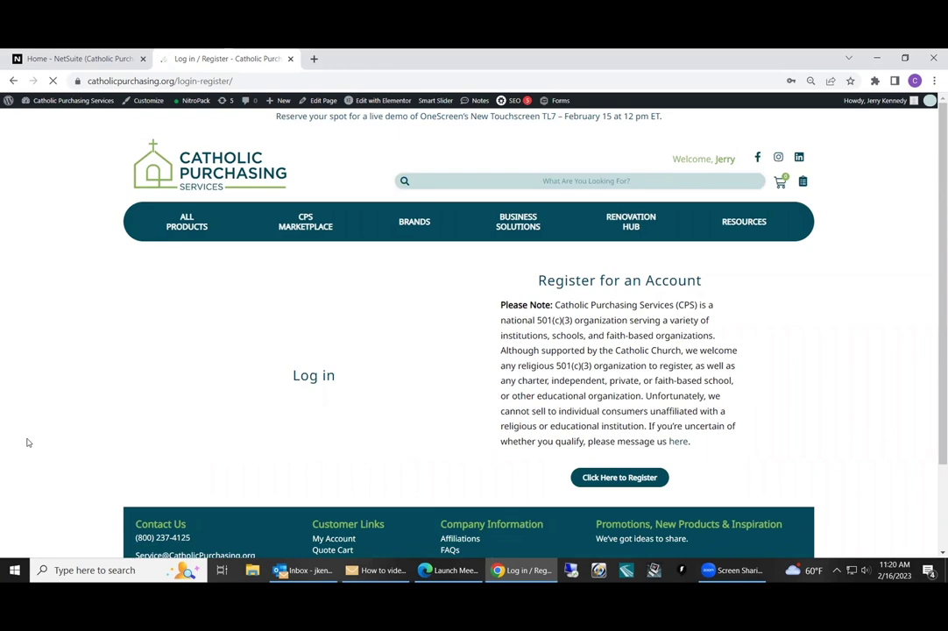
click(186, 222)
click(138, 158)
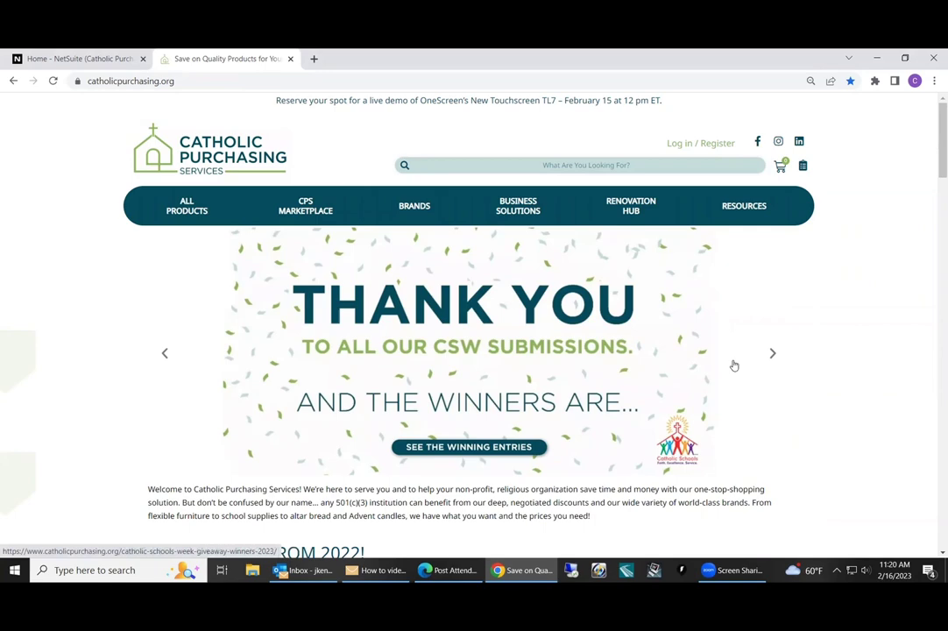
Step: Look through the home page's best sellers, CPS Marketplace, new products, Renovation Hub and Business Solutions sections
scroll(724, 368, down, 5)
scroll(727, 366, down, 1)
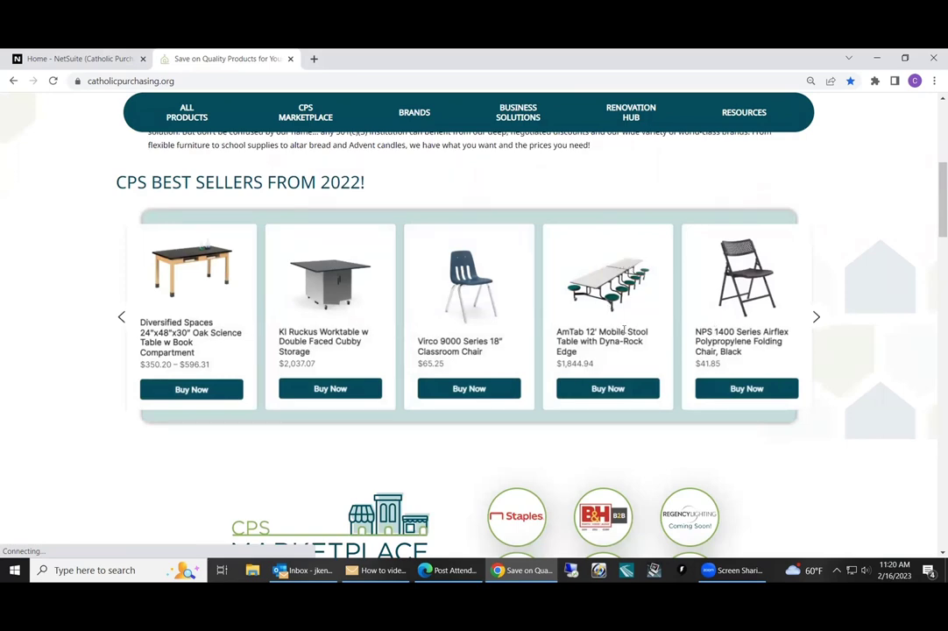
scroll(642, 328, down, 3)
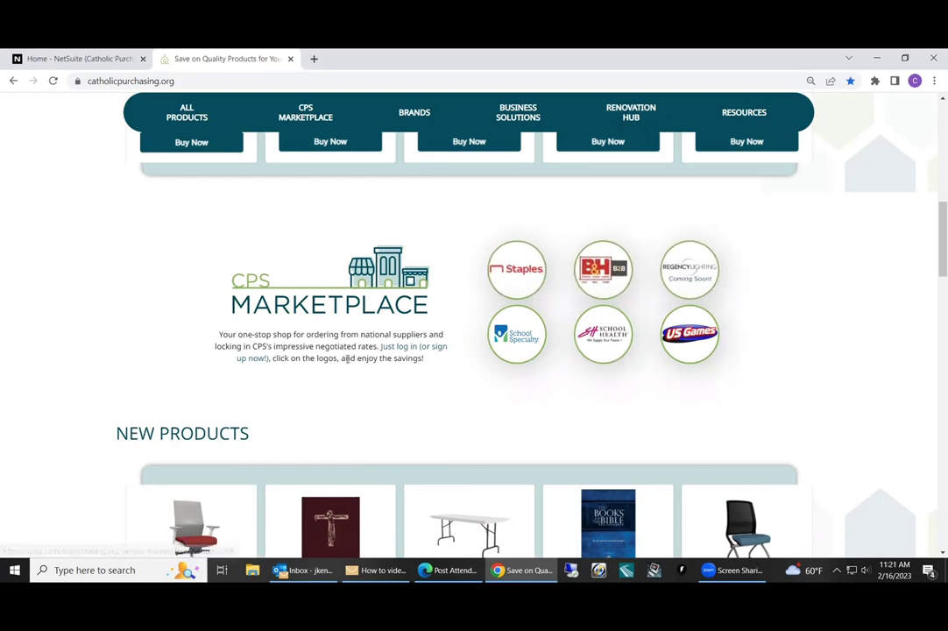
scroll(347, 358, down, 1)
scroll(348, 358, down, 3)
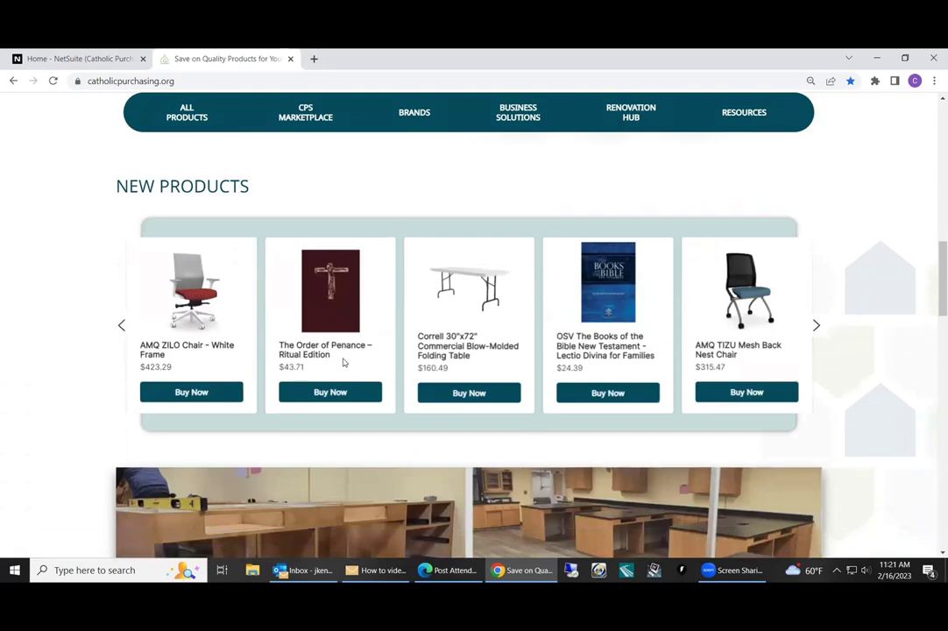
scroll(346, 362, down, 3)
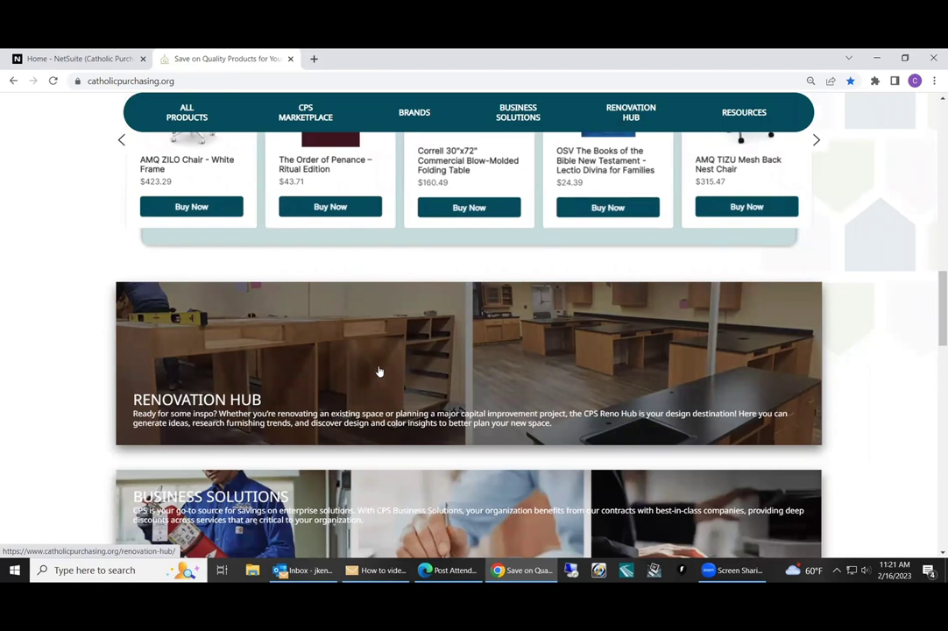
scroll(463, 391, down, 3)
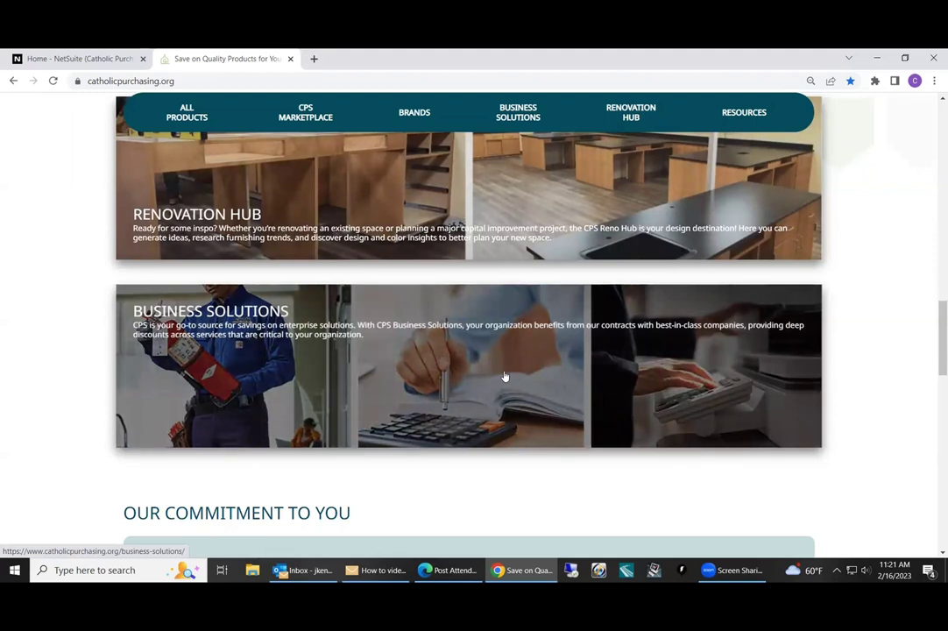
scroll(500, 379, up, 18)
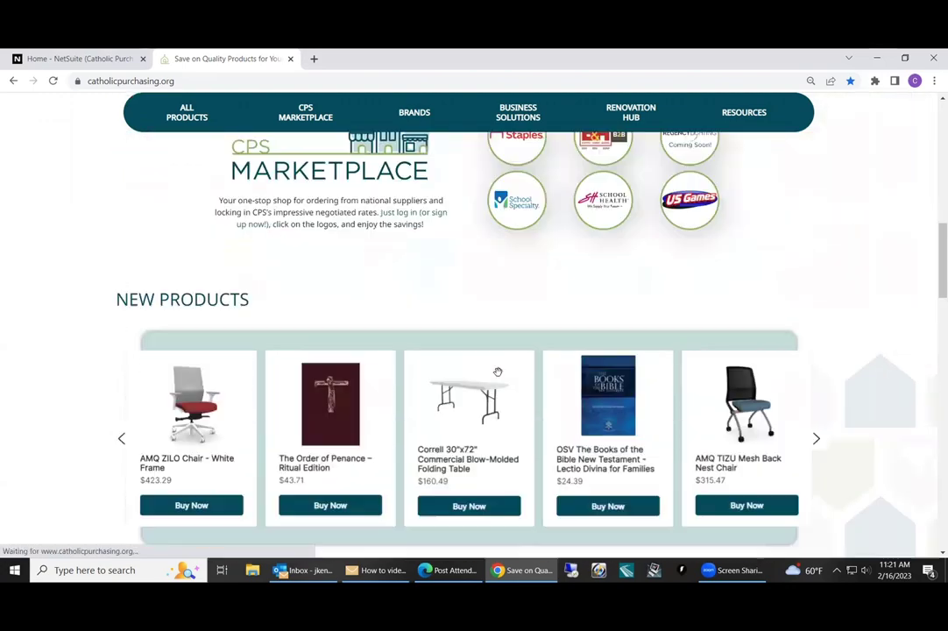
scroll(499, 379, up, 2)
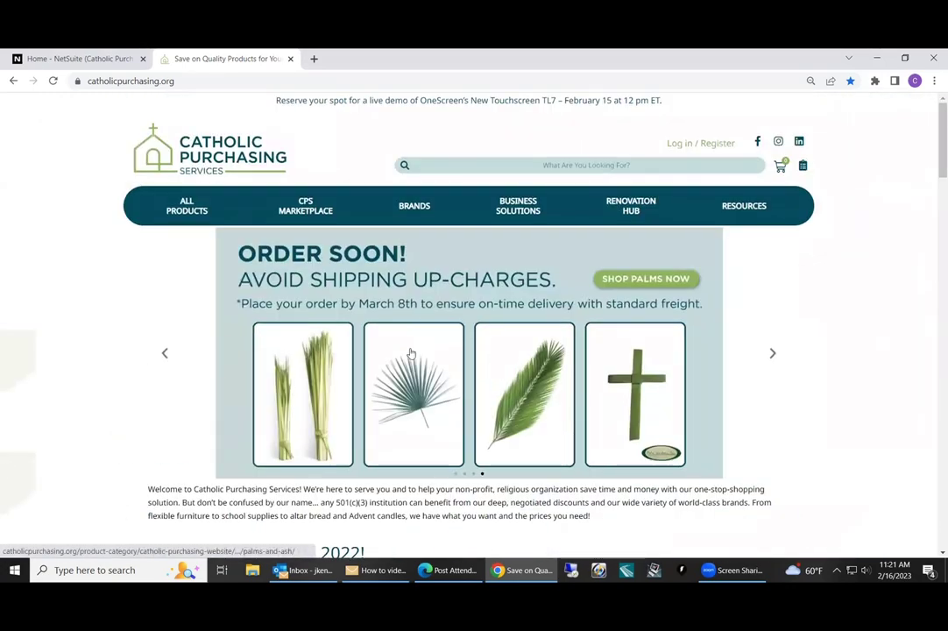
Step: Open the Office Seating category within the Furniture Seating products and browse its chairs
mouse_move(179, 213)
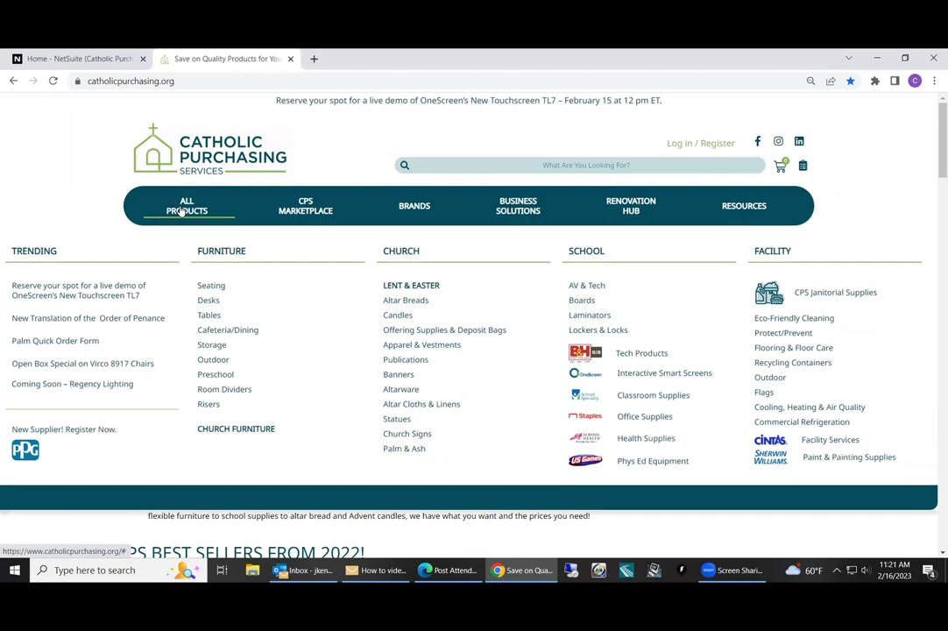
click(210, 289)
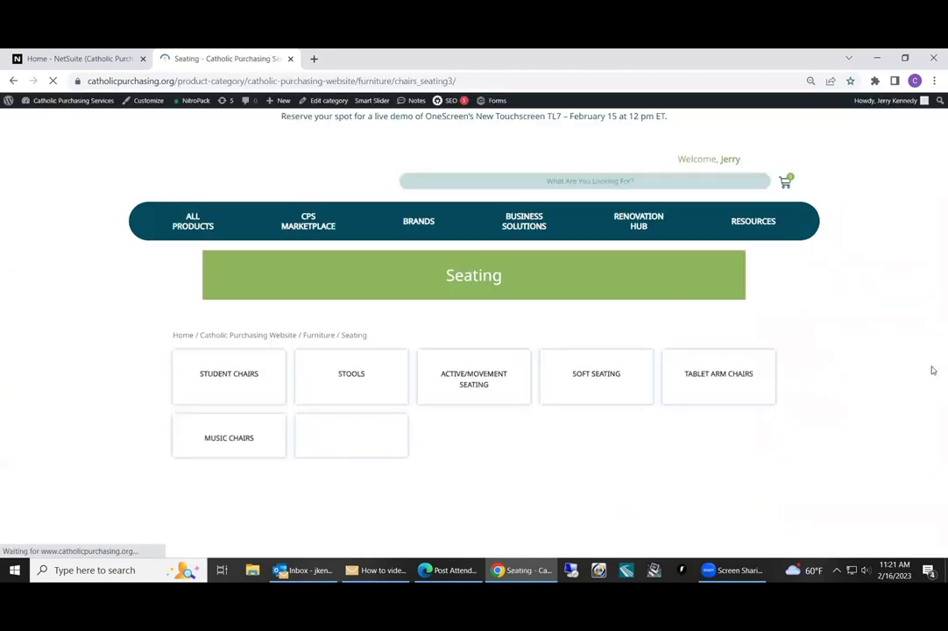
scroll(721, 442, down, 2)
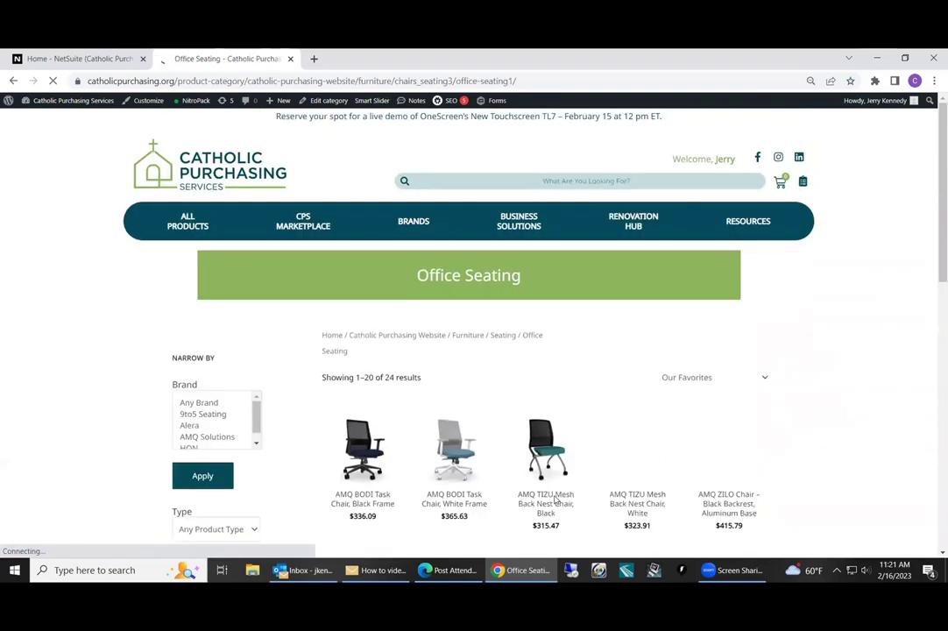
scroll(482, 449, down, 4)
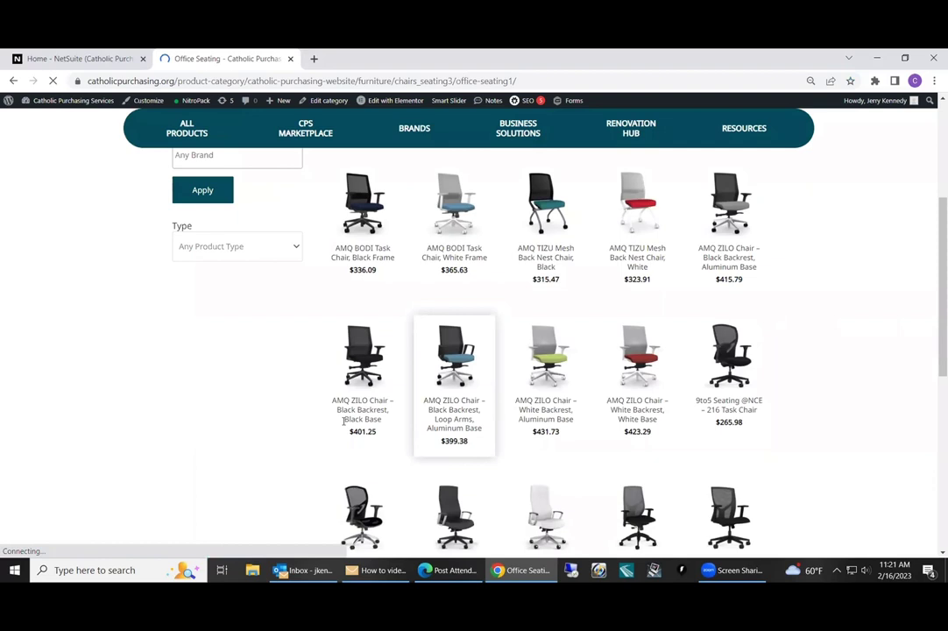
scroll(275, 402, up, 2)
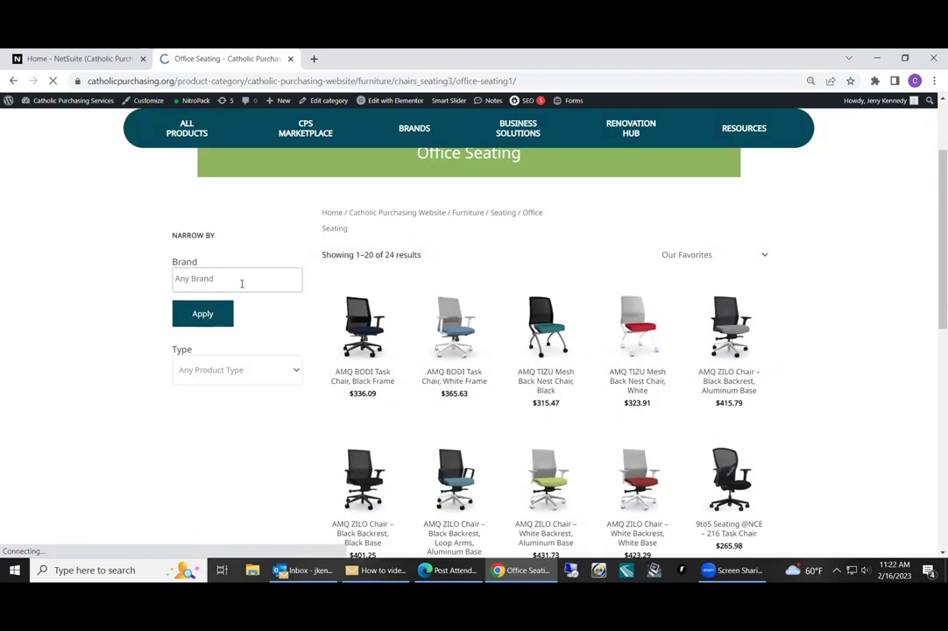
Step: Narrow the Office Seating products to the Executive type
click(288, 374)
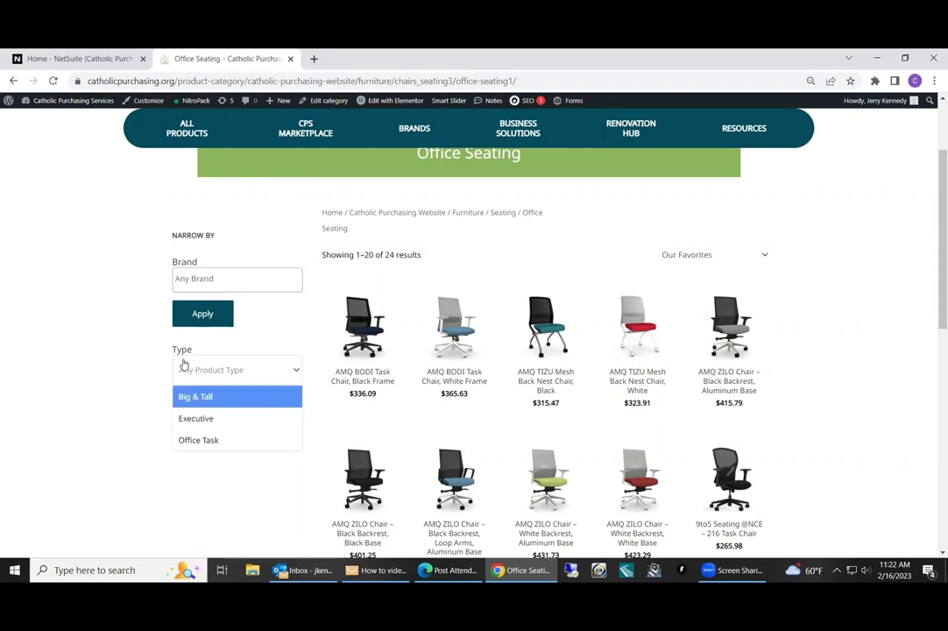
click(202, 420)
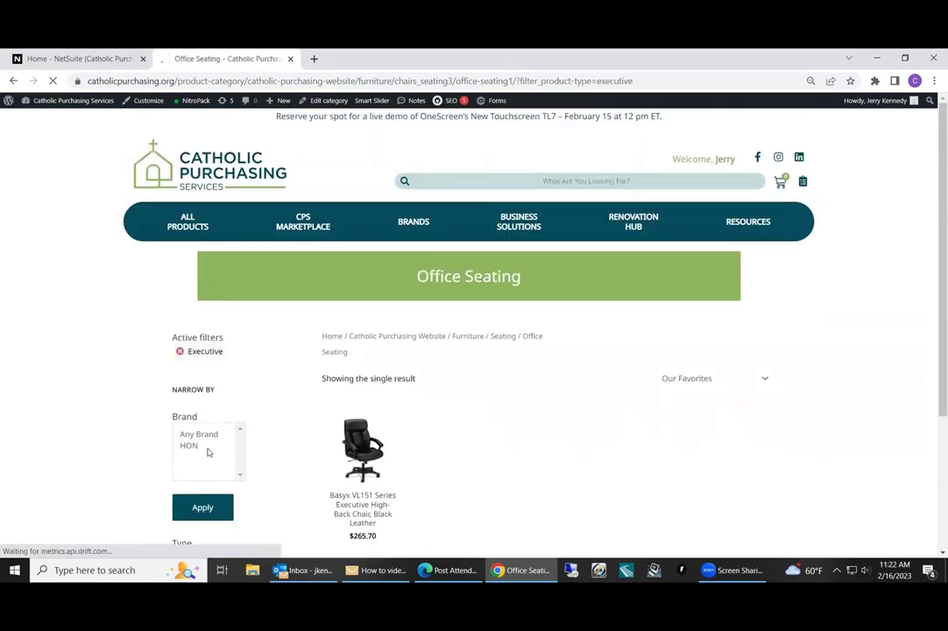
scroll(518, 434, down, 1)
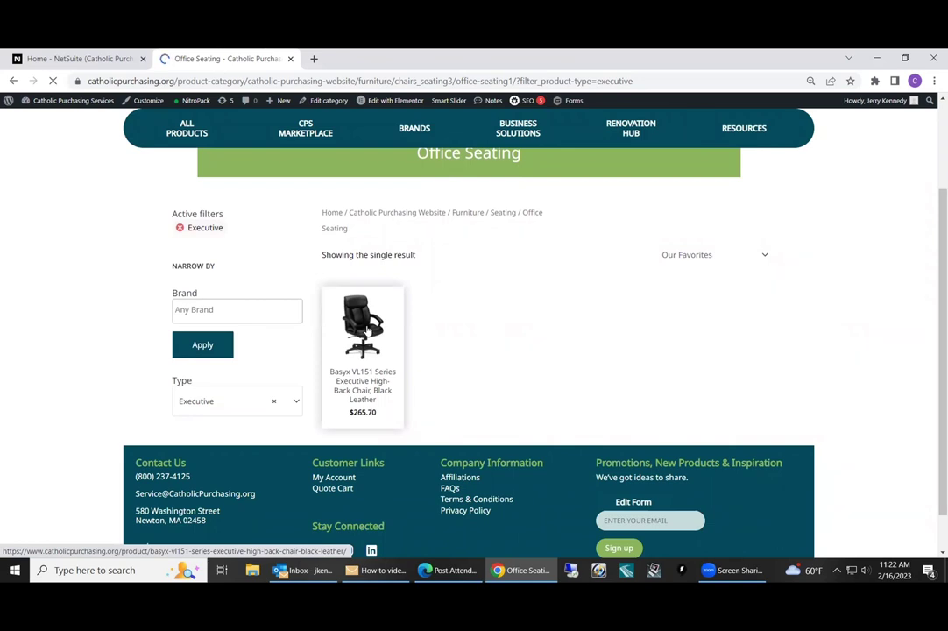
Step: Add one Basyx VL151 Series Executive High-Back Chair, Black Leather to the cart and open the cart
click(366, 329)
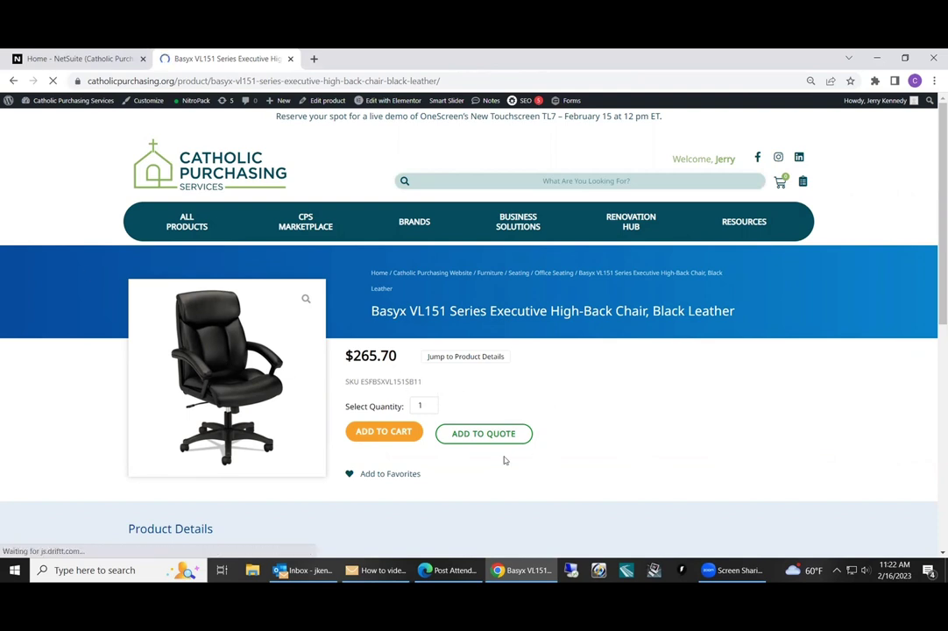
click(388, 434)
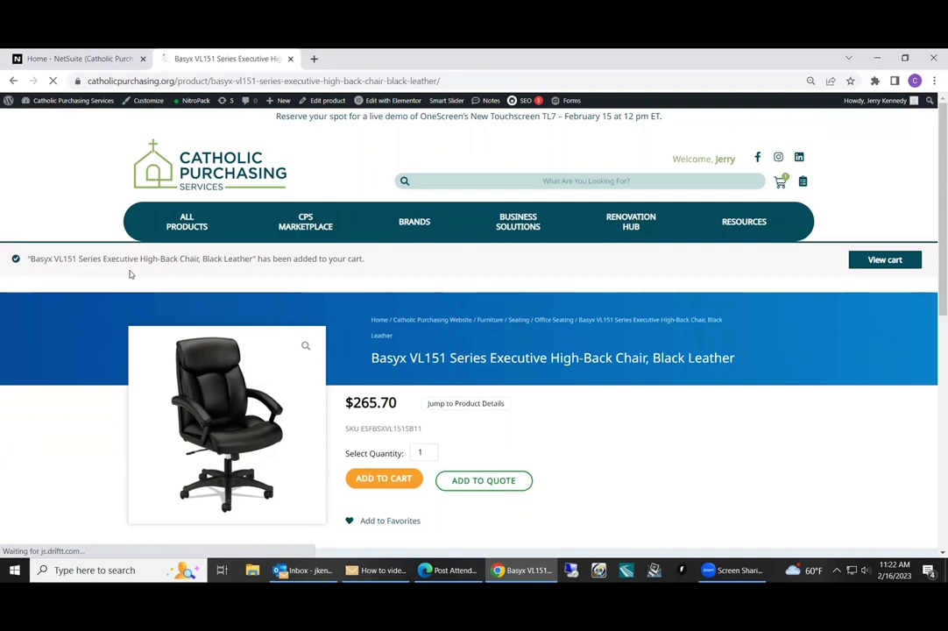
click(781, 183)
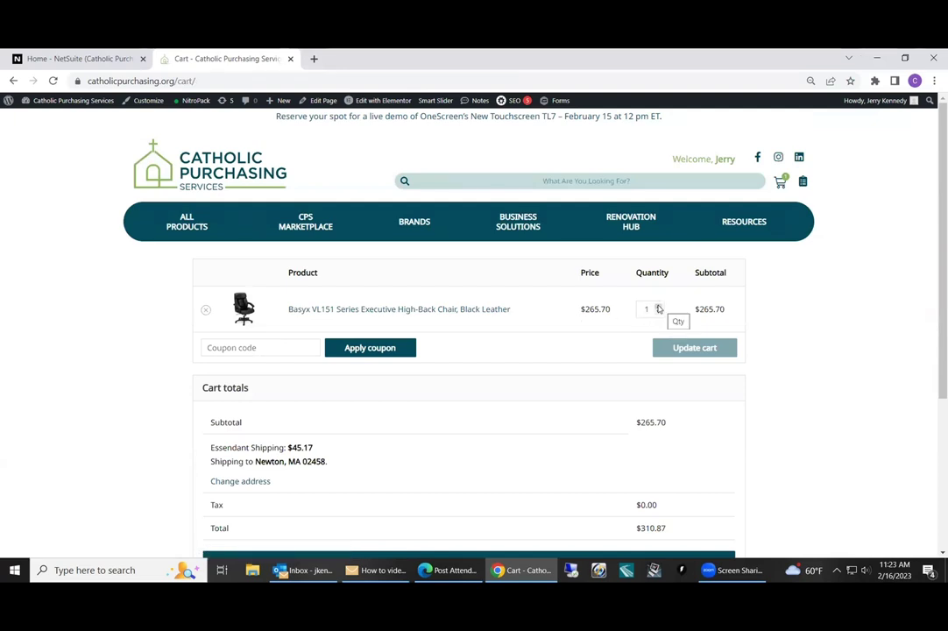
Step: Review the cart totals and proceed to checkout with the chair's quantity set to 1
click(658, 306)
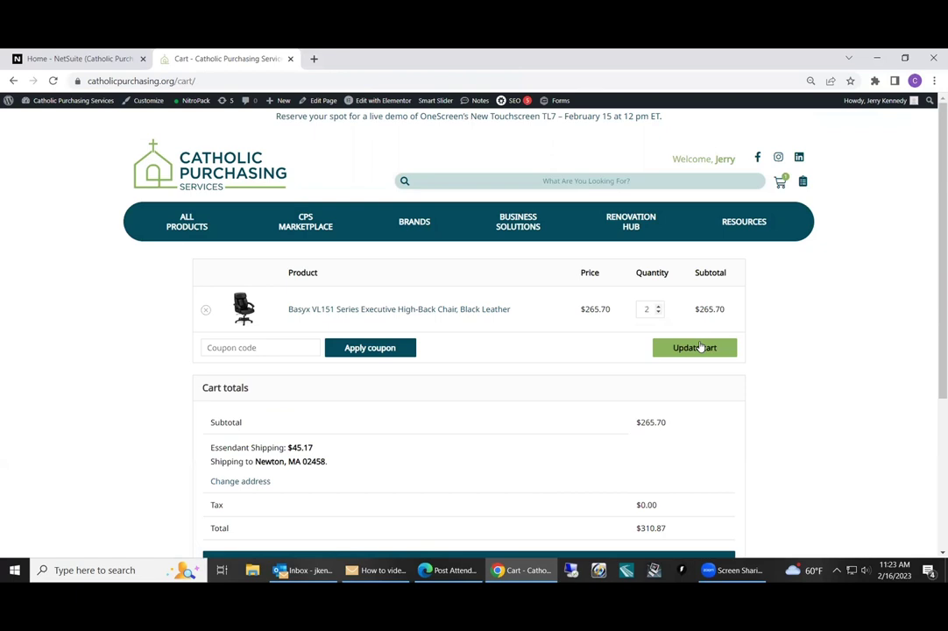
click(659, 312)
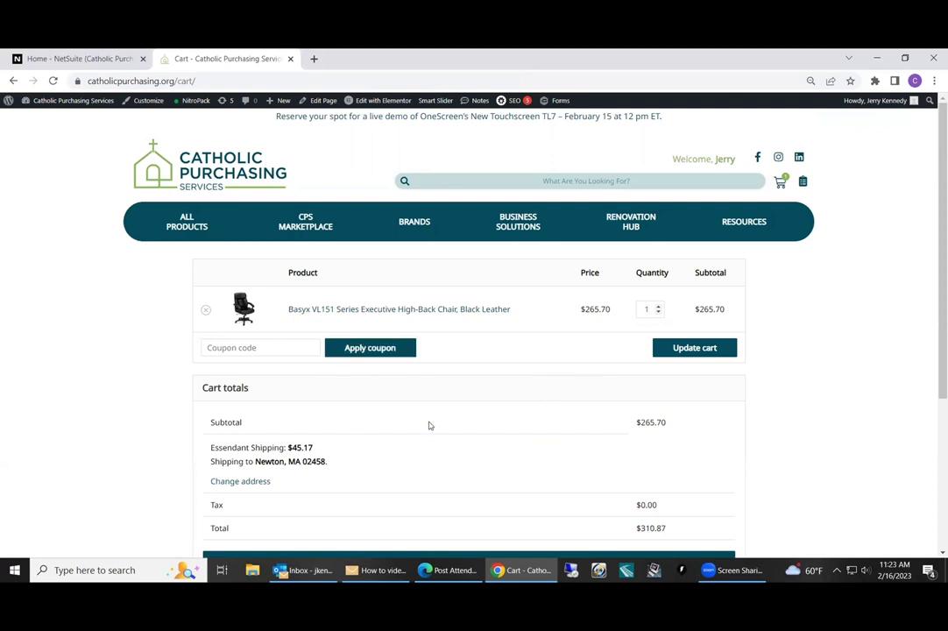
scroll(437, 433, down, 2)
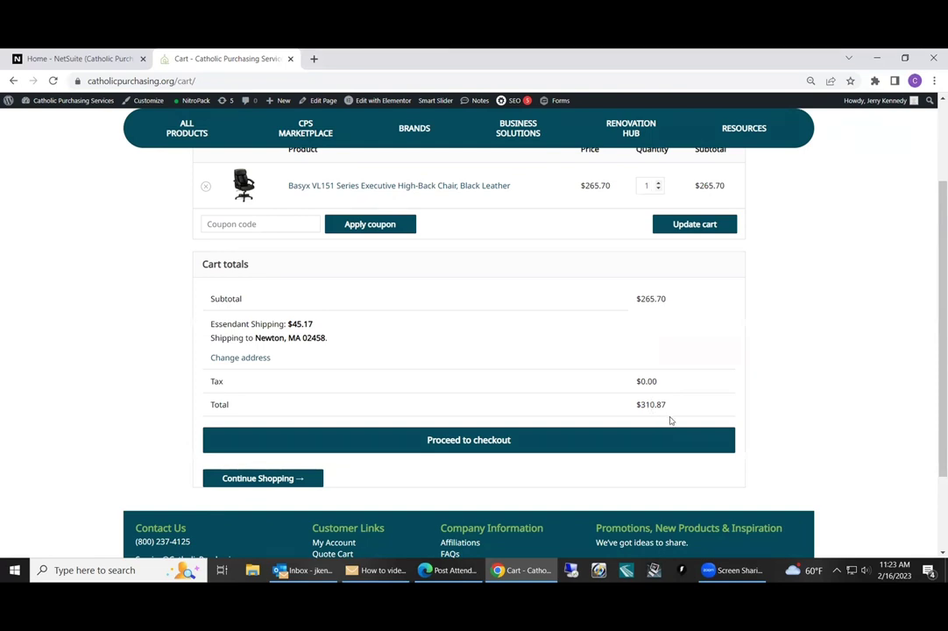
scroll(583, 381, up, 1)
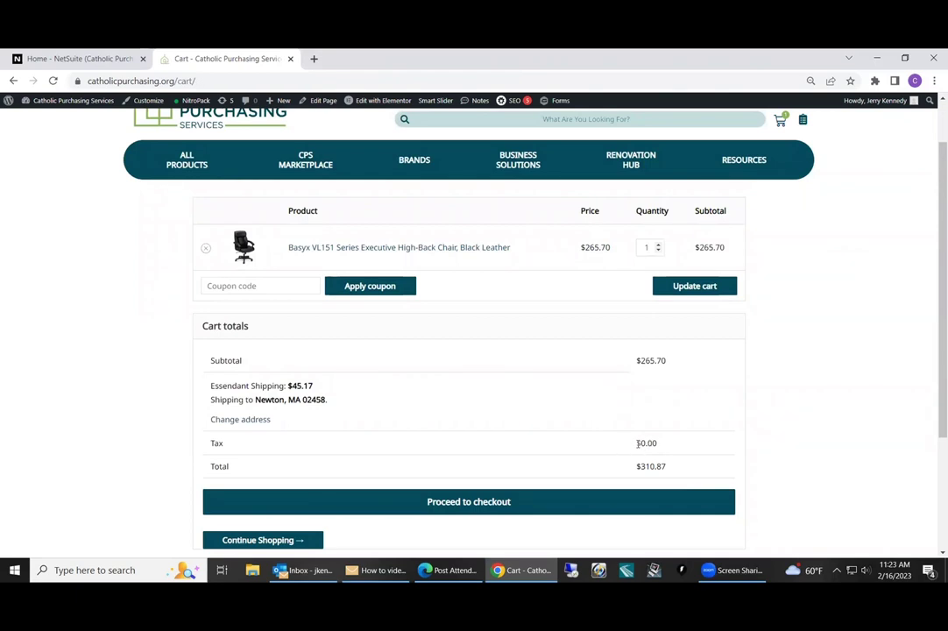
scroll(559, 442, down, 2)
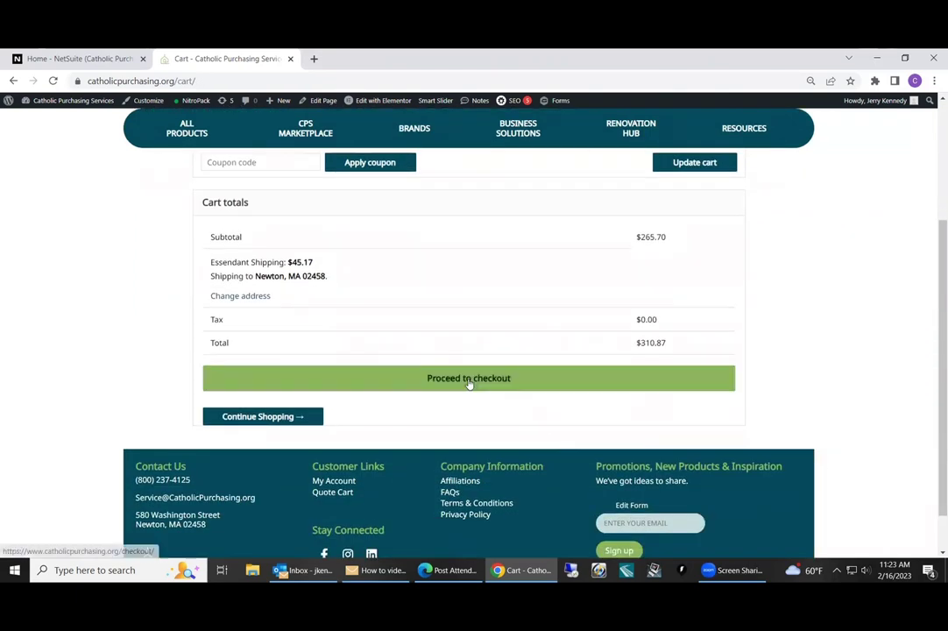
click(469, 379)
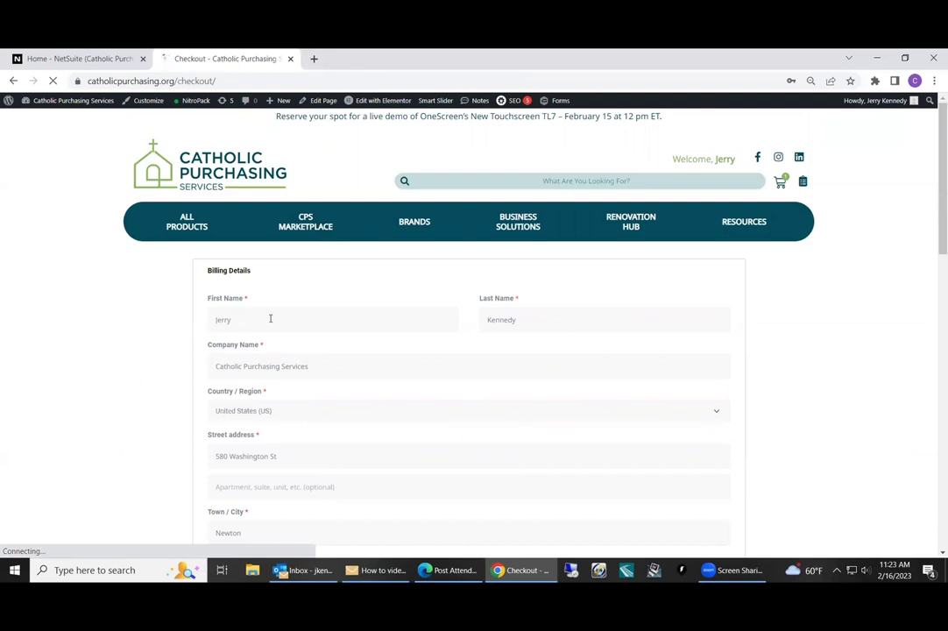
Step: Review the prefilled billing details, opt out of marketing emails and leave shipping to a different address unselected
scroll(184, 368, down, 1)
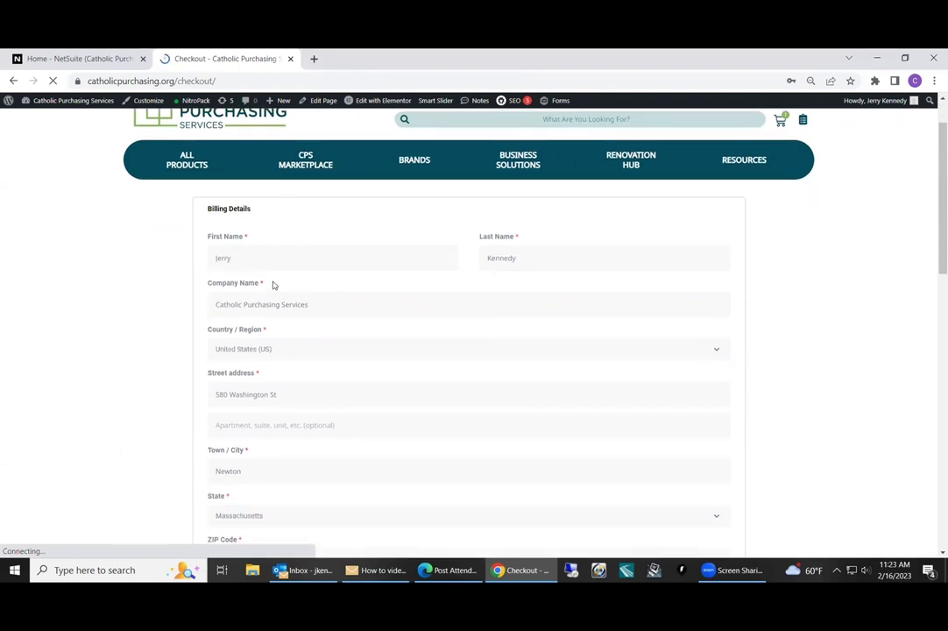
scroll(381, 390, down, 2)
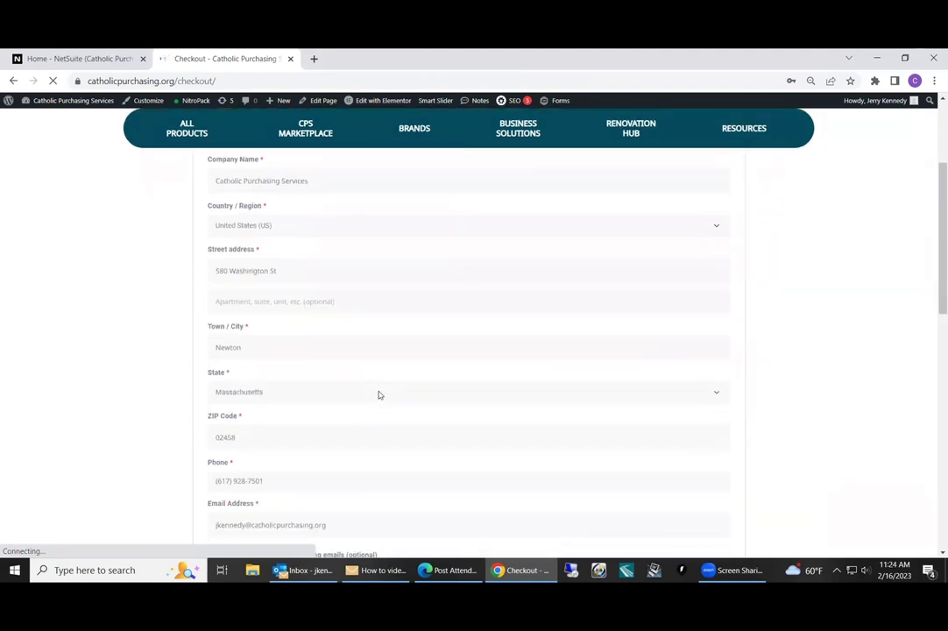
scroll(493, 425, down, 2)
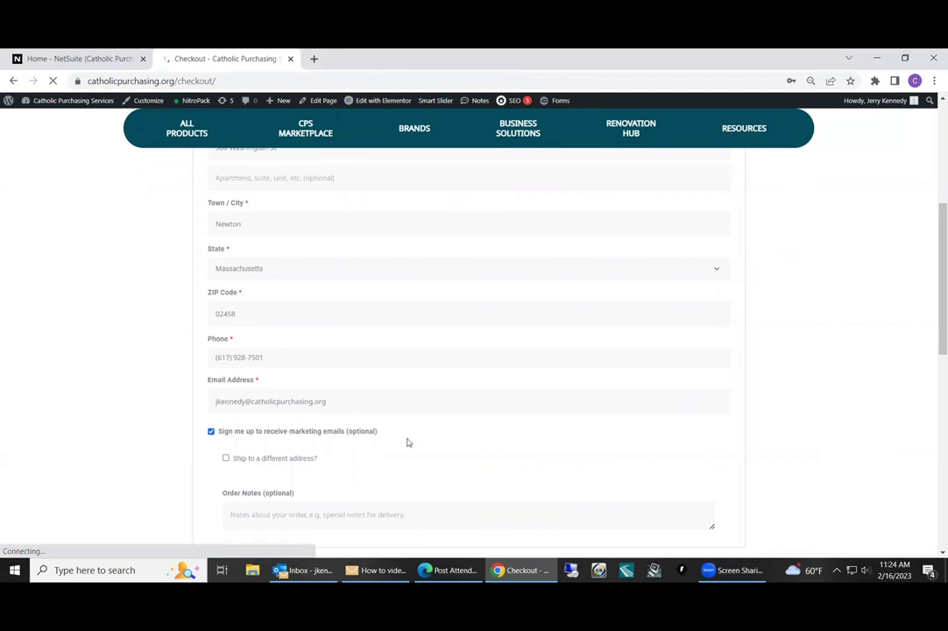
scroll(407, 443, down, 1)
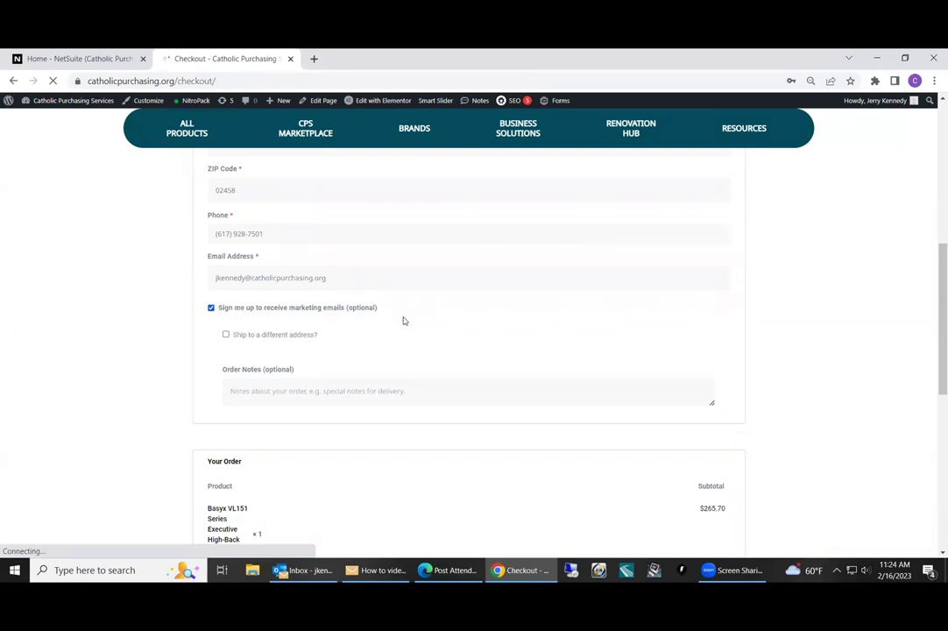
click(210, 309)
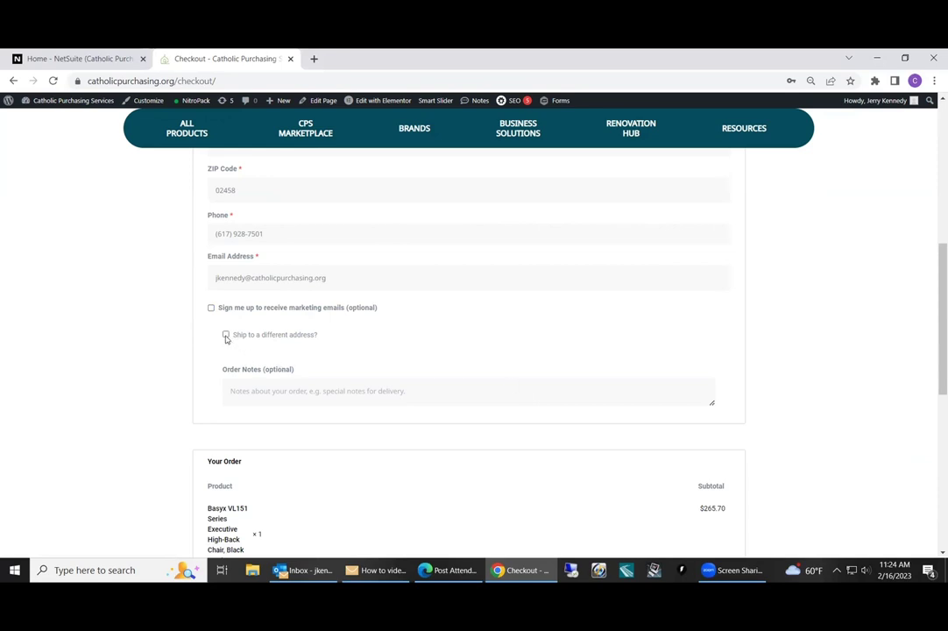
click(227, 336)
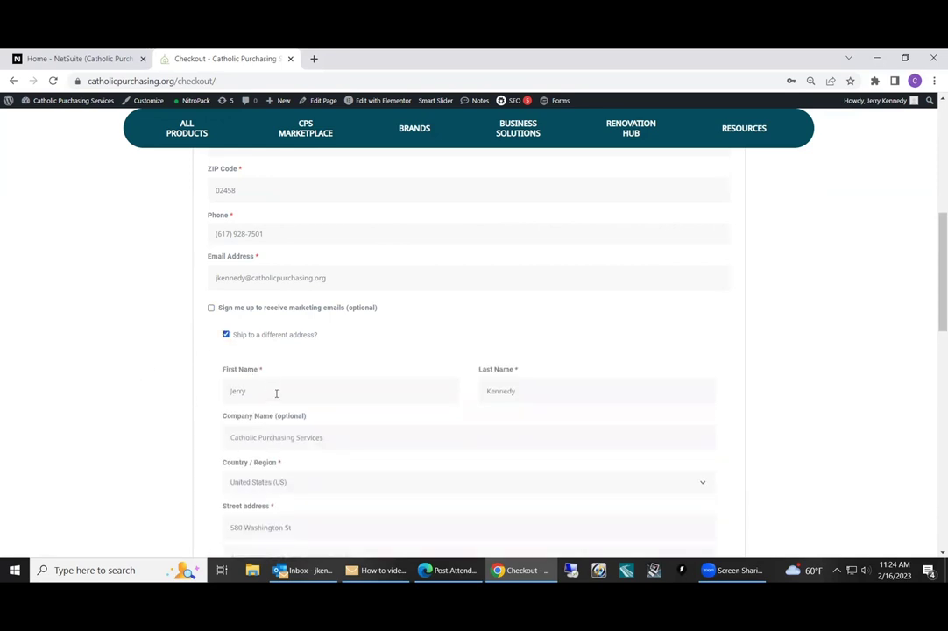
scroll(276, 394, down, 3)
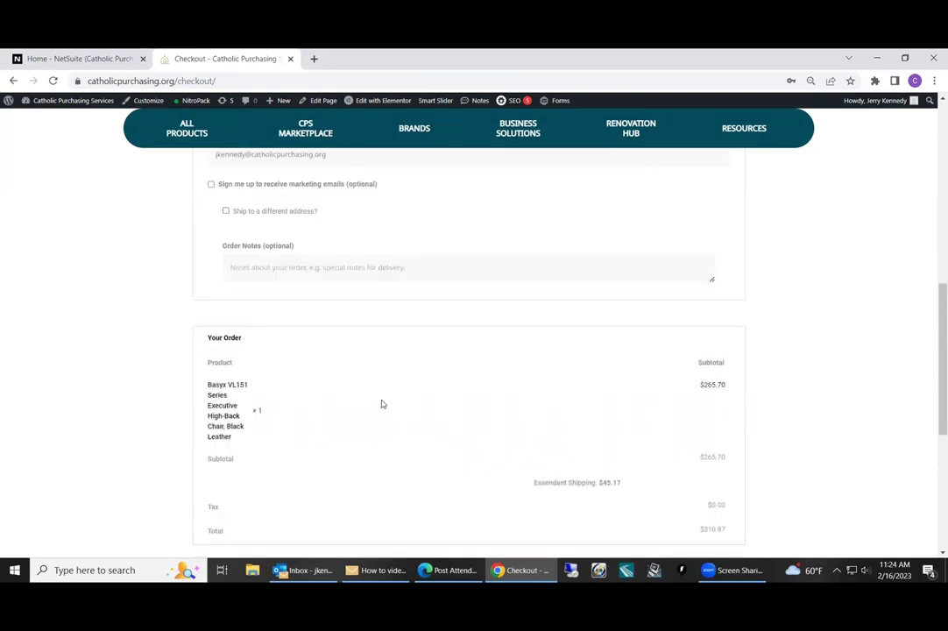
Step: Place the order with On Account payment and dismiss the survey to review the order details
scroll(381, 404, down, 2)
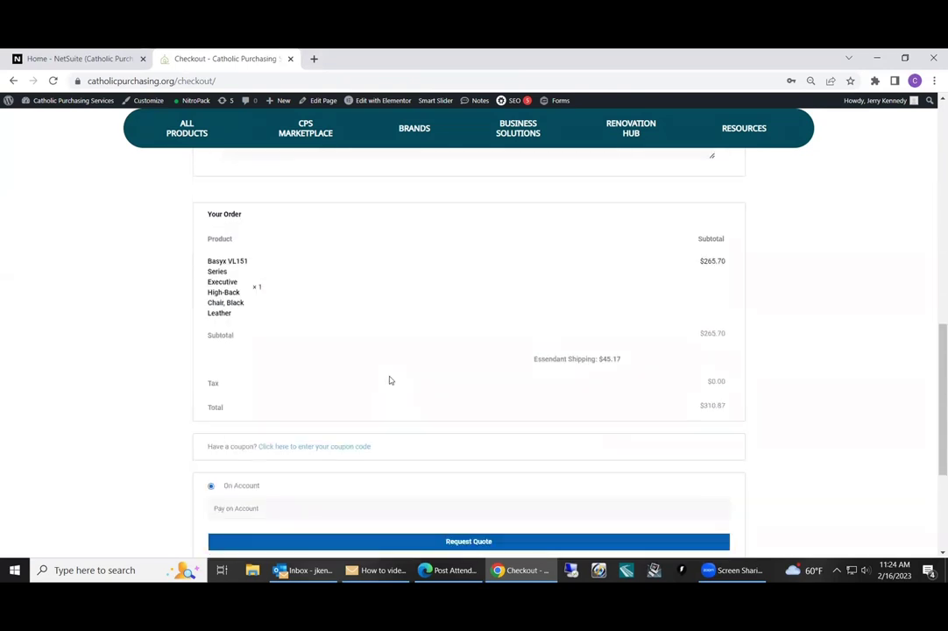
scroll(390, 380, down, 2)
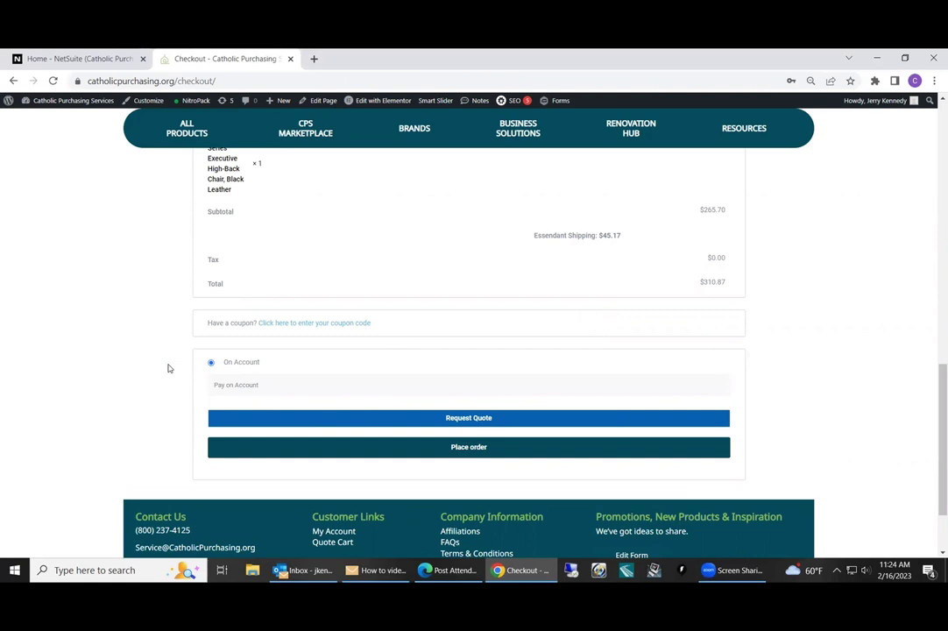
click(462, 451)
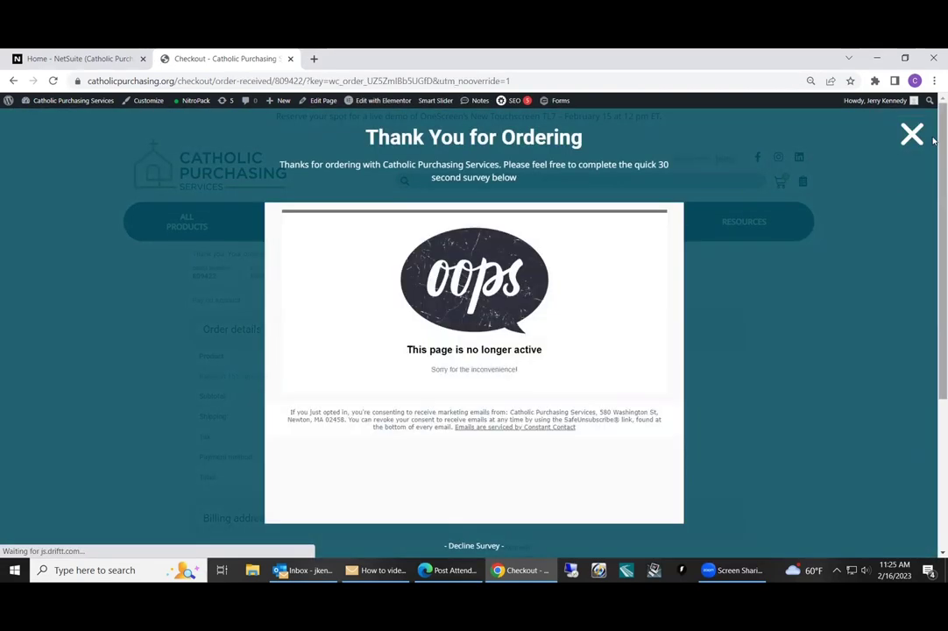
click(911, 135)
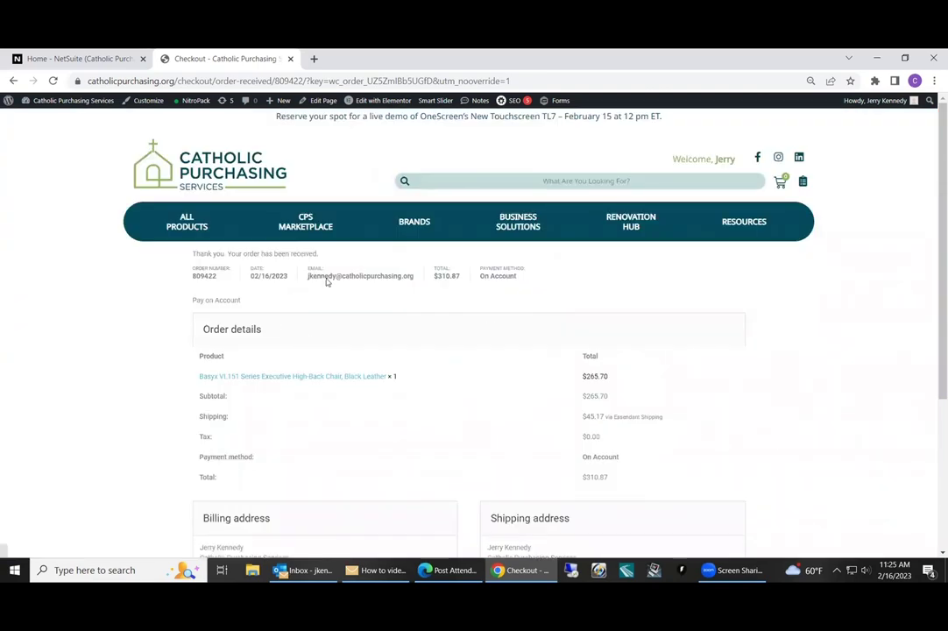
scroll(623, 347, down, 2)
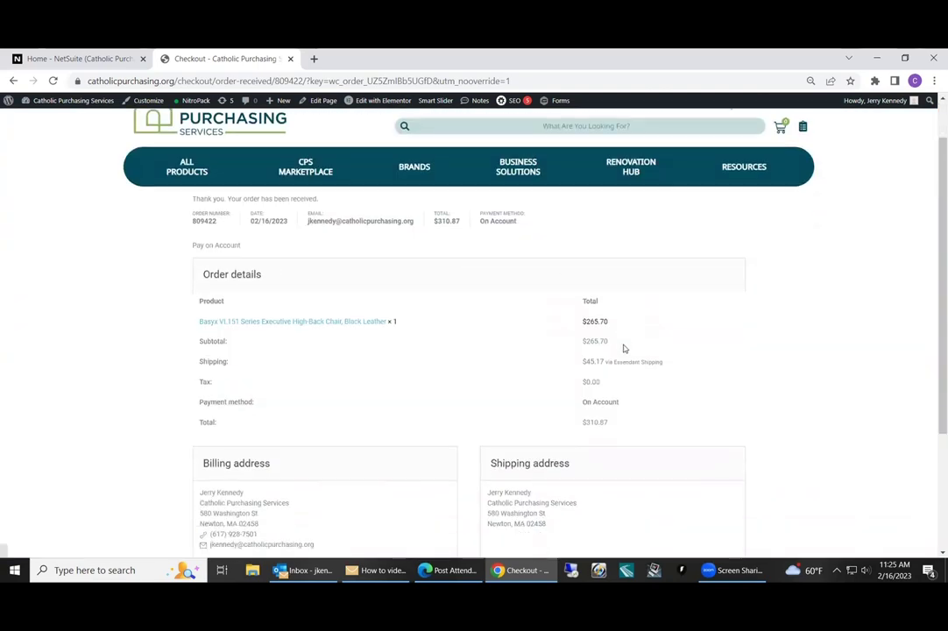